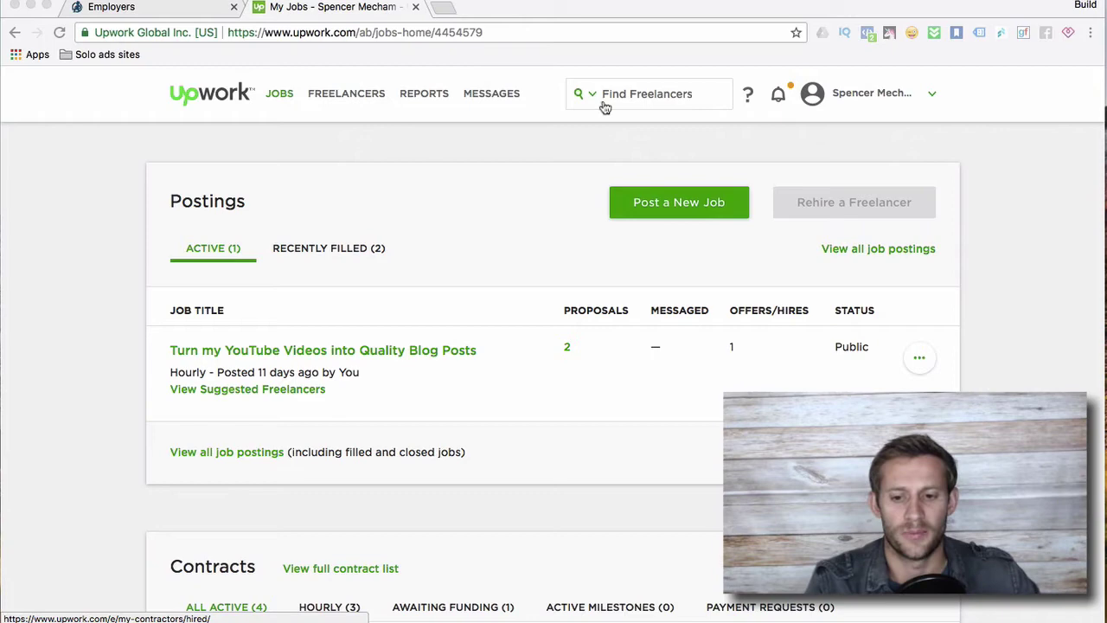
Search Upwork freelancers for 'youtube seo'
click(637, 93)
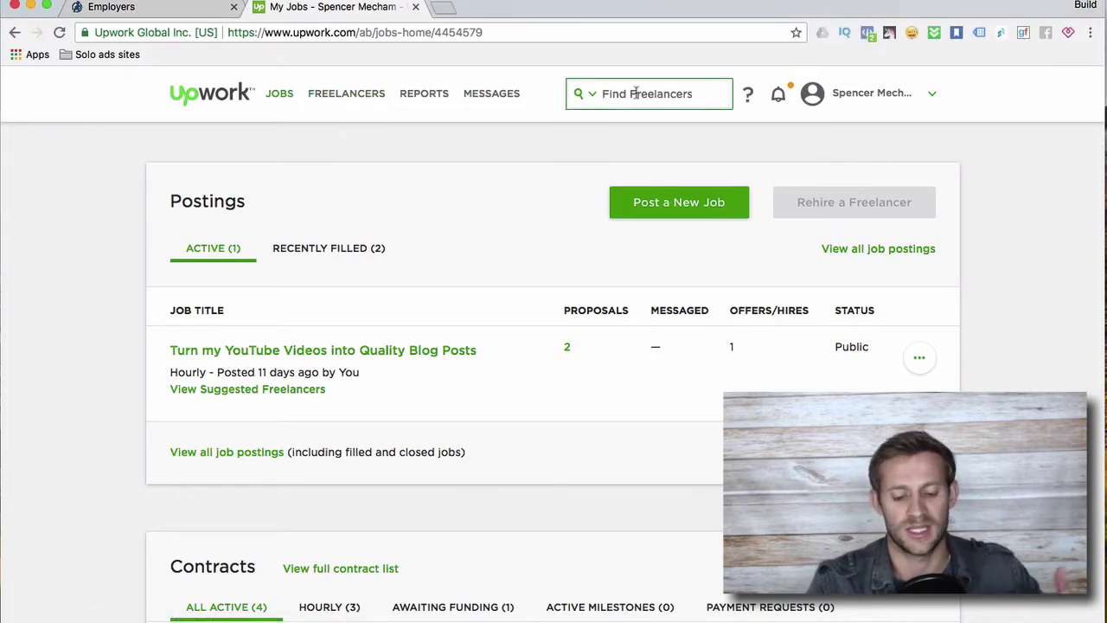
text(youtube seo)
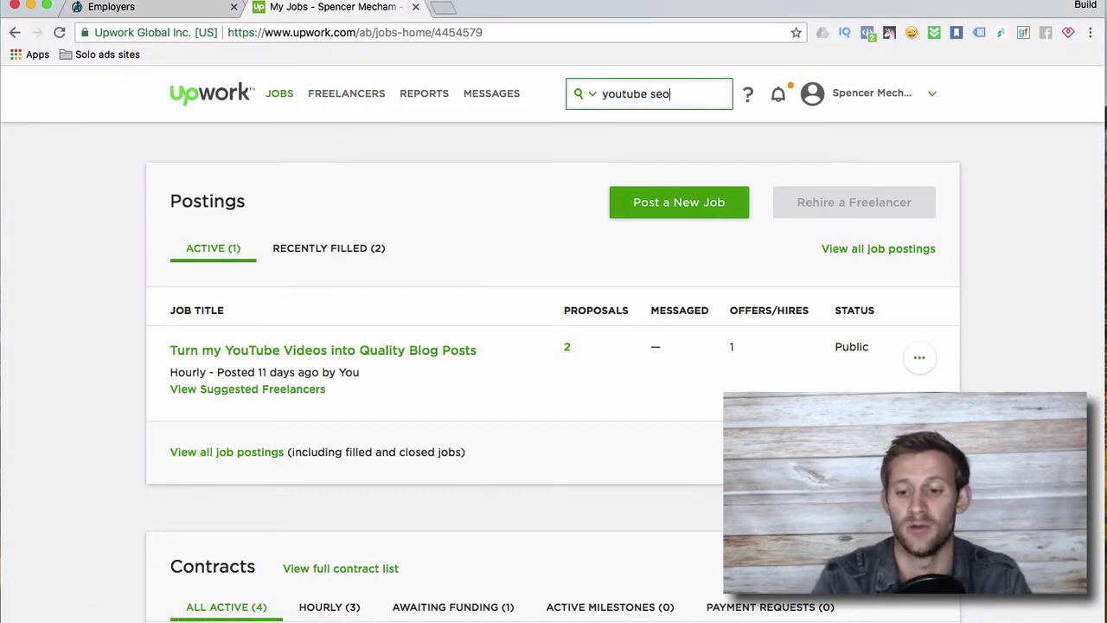
key(Return)
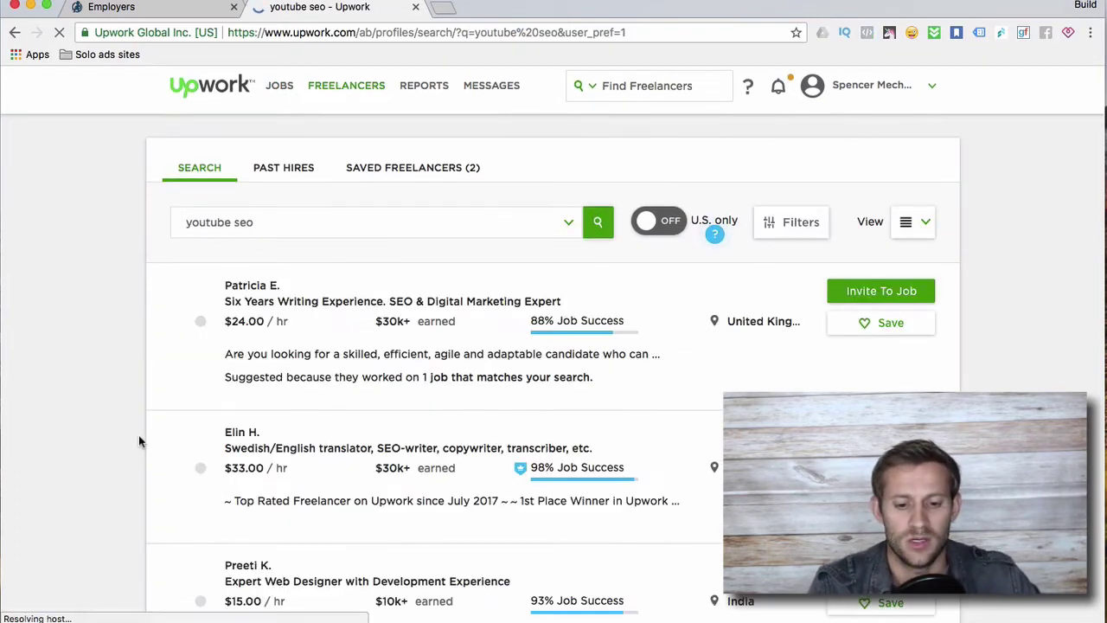
Scroll through the 'youtube seo' freelancer profiles in the results
scroll(138, 441, down, 1)
scroll(173, 457, down, 3)
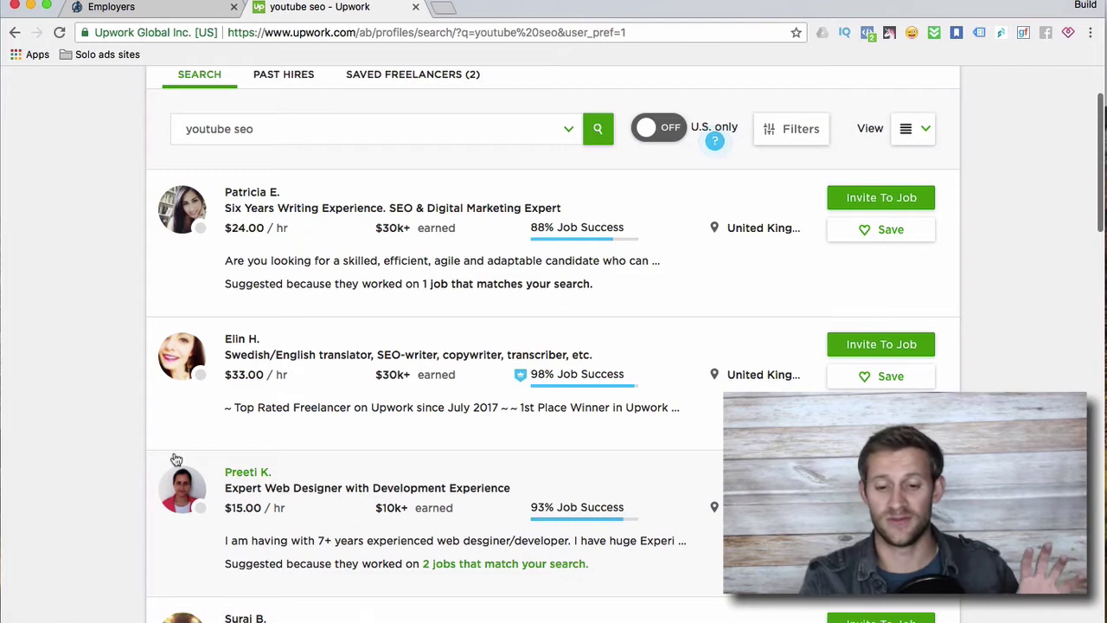
mouse_move(335, 254)
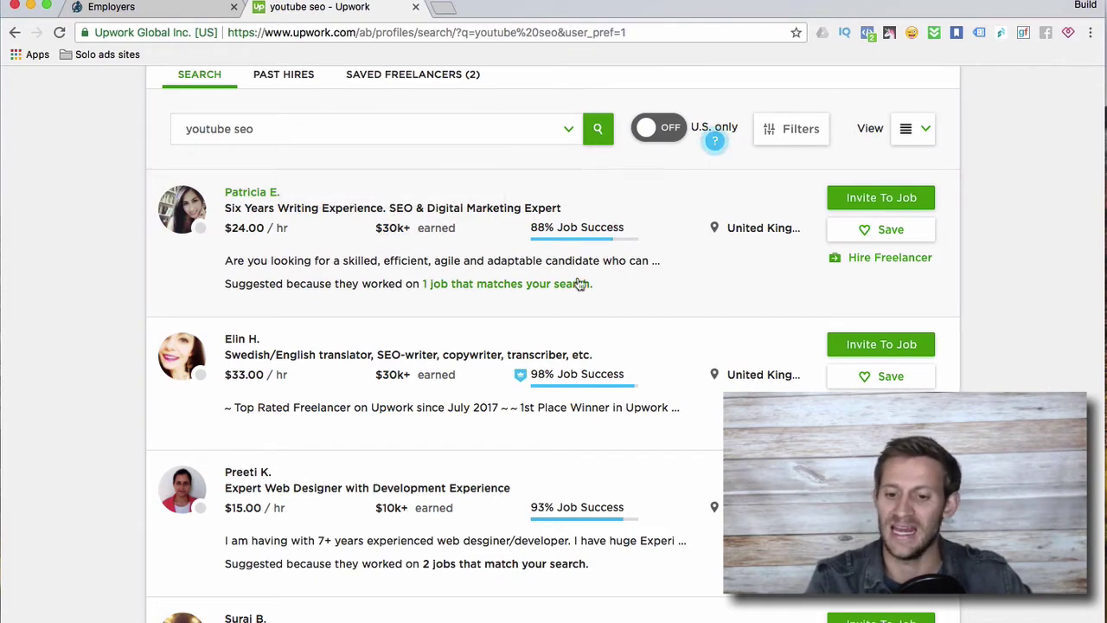
scroll(586, 260, down, 1)
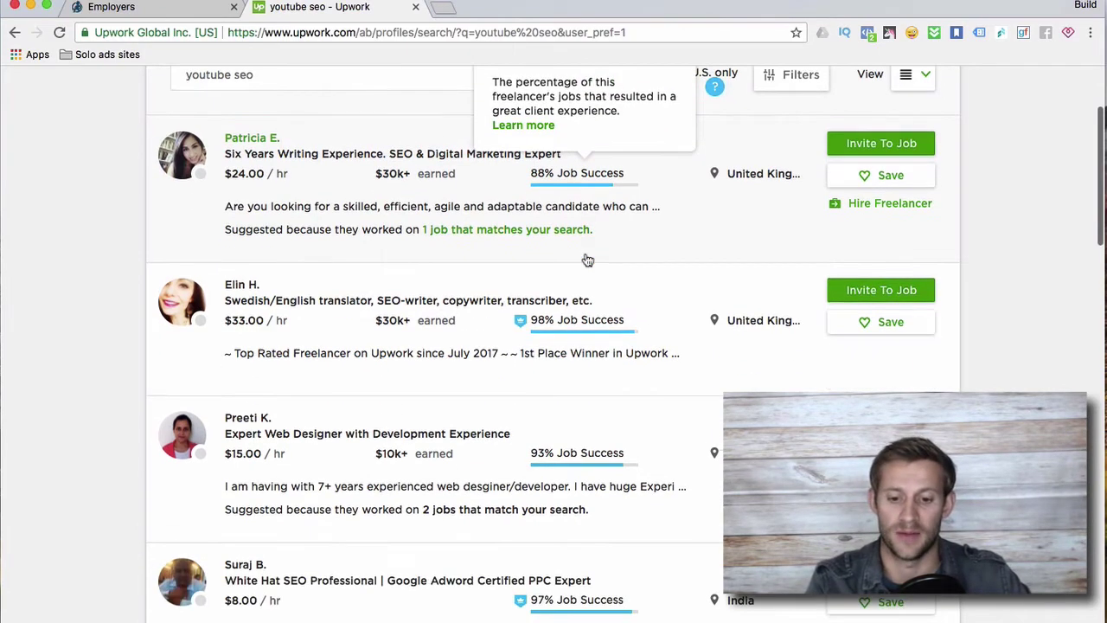
mouse_move(423, 319)
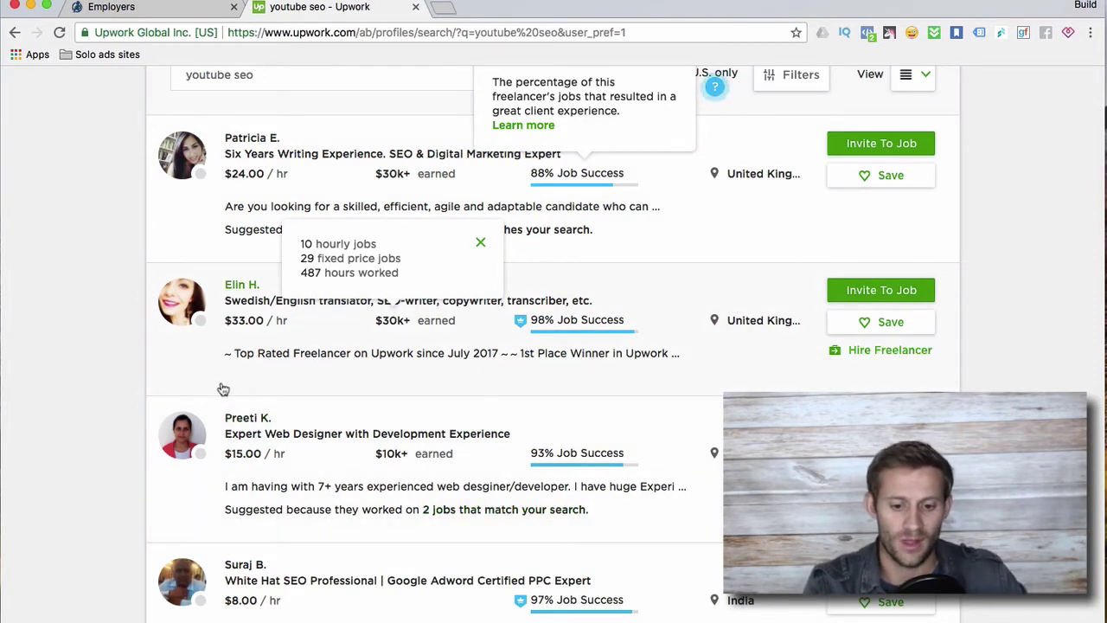
scroll(221, 385, down, 2)
scroll(318, 415, down, 3)
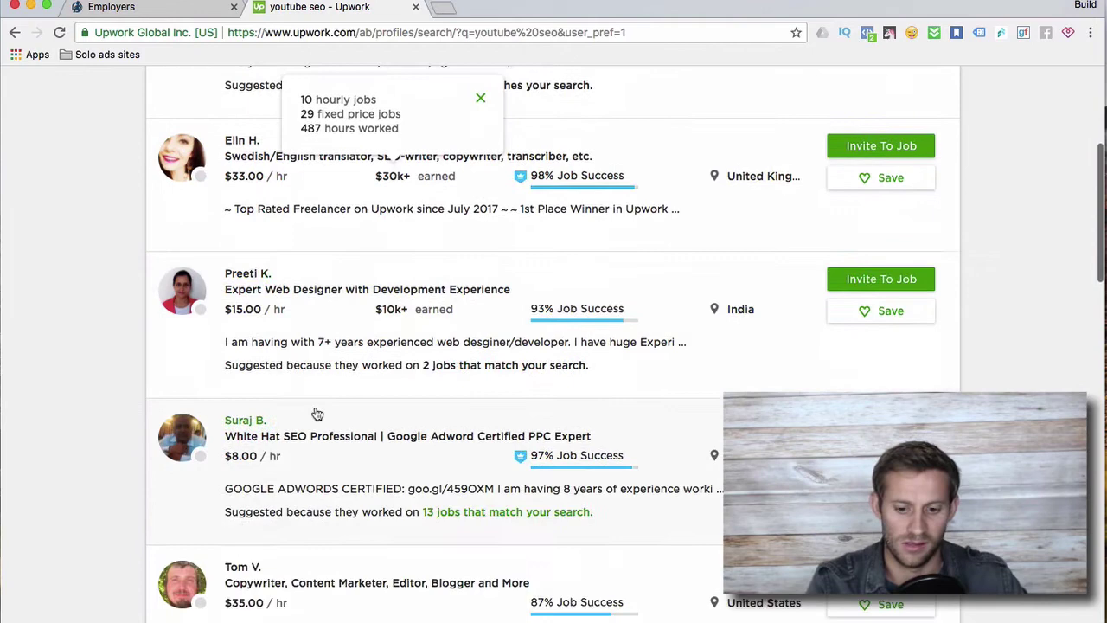
scroll(363, 363, up, 3)
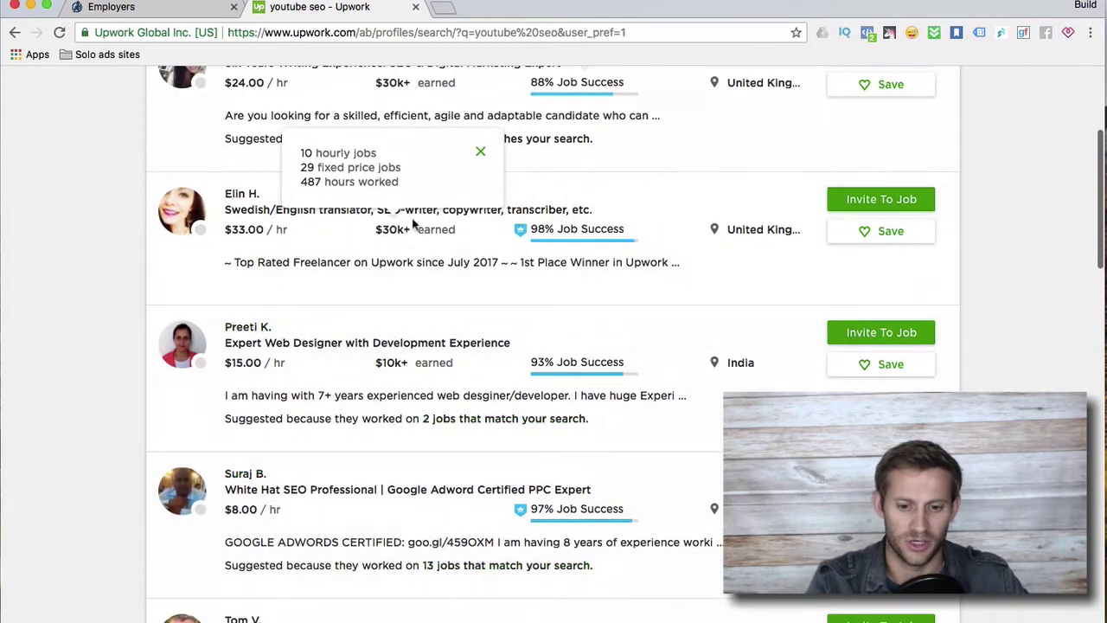
scroll(383, 344, up, 3)
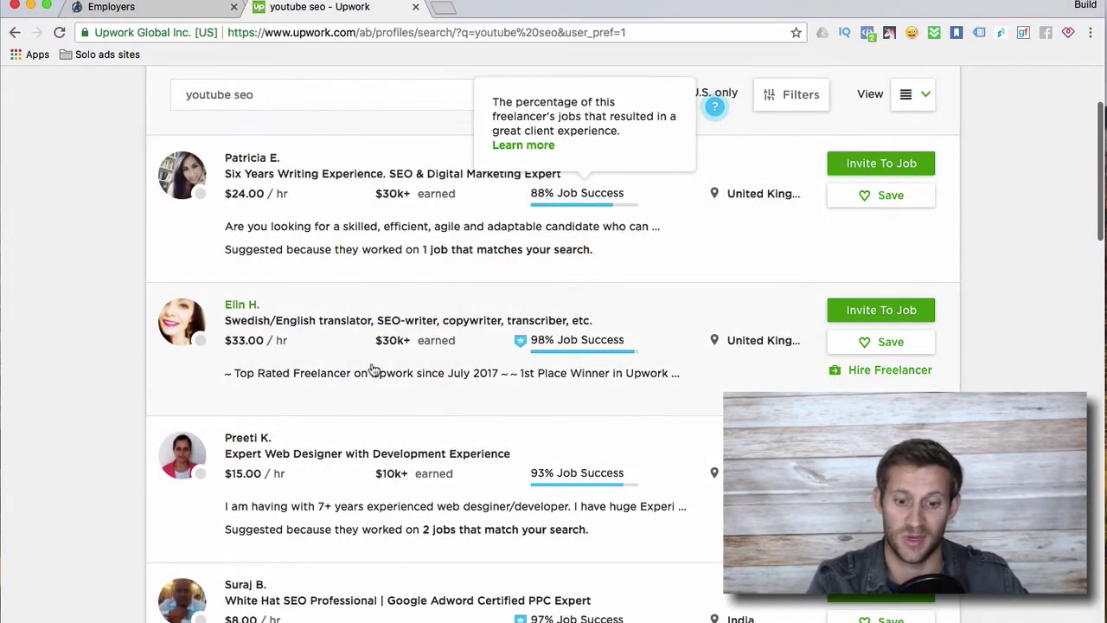
scroll(372, 370, down, 7)
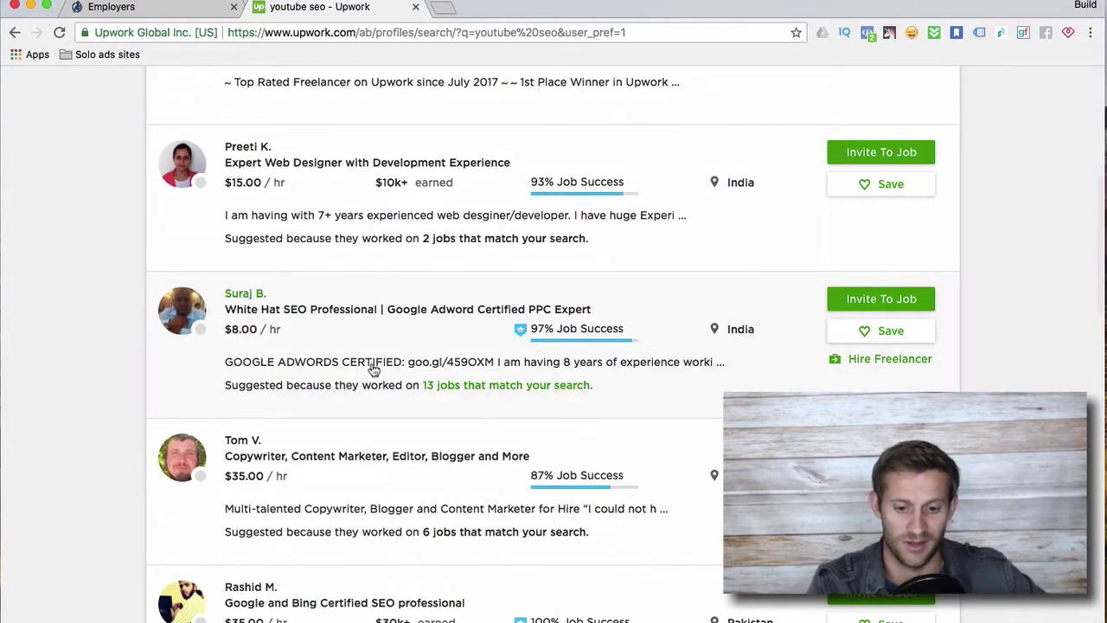
scroll(374, 370, down, 9)
scroll(374, 369, up, 15)
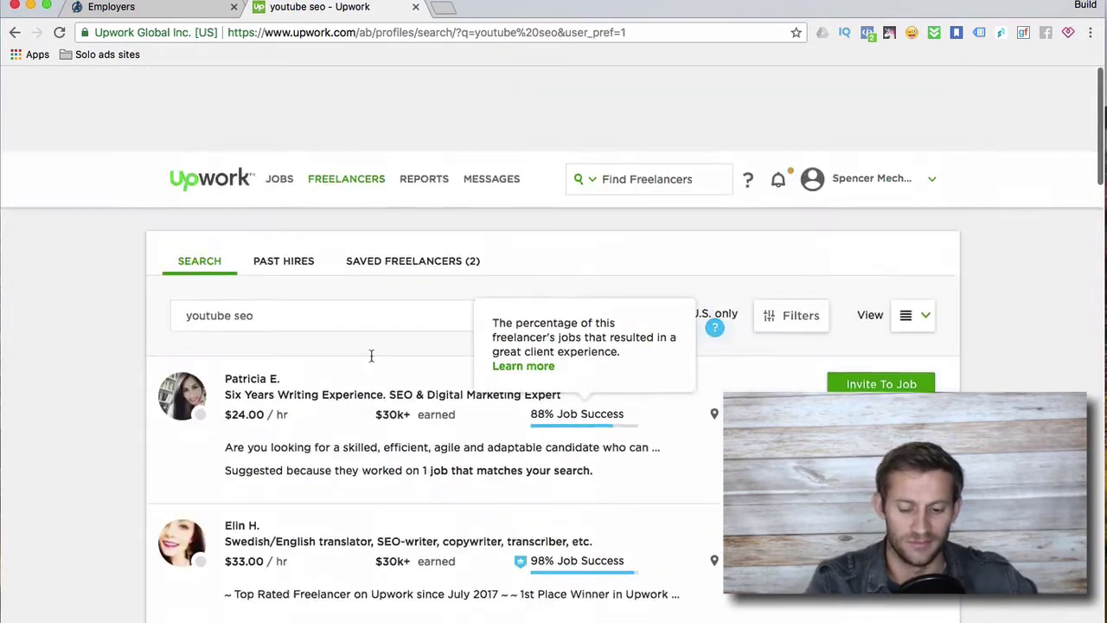
Replace 'seo' with 'editor' so the search becomes 'youtube editor'
double_click(242, 230)
text(editor)
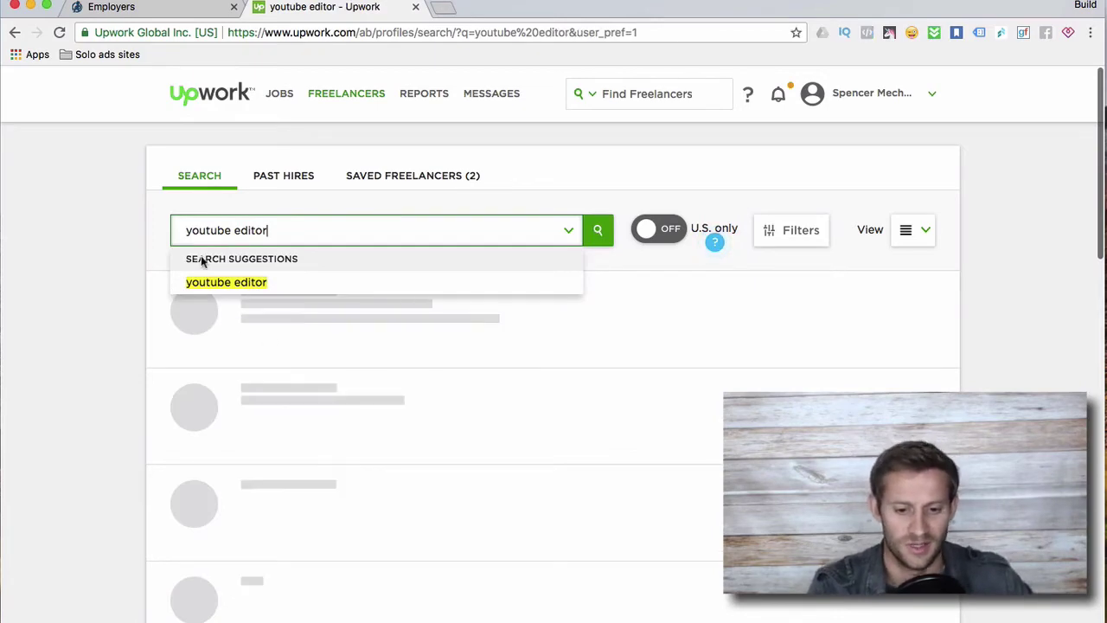
click(89, 304)
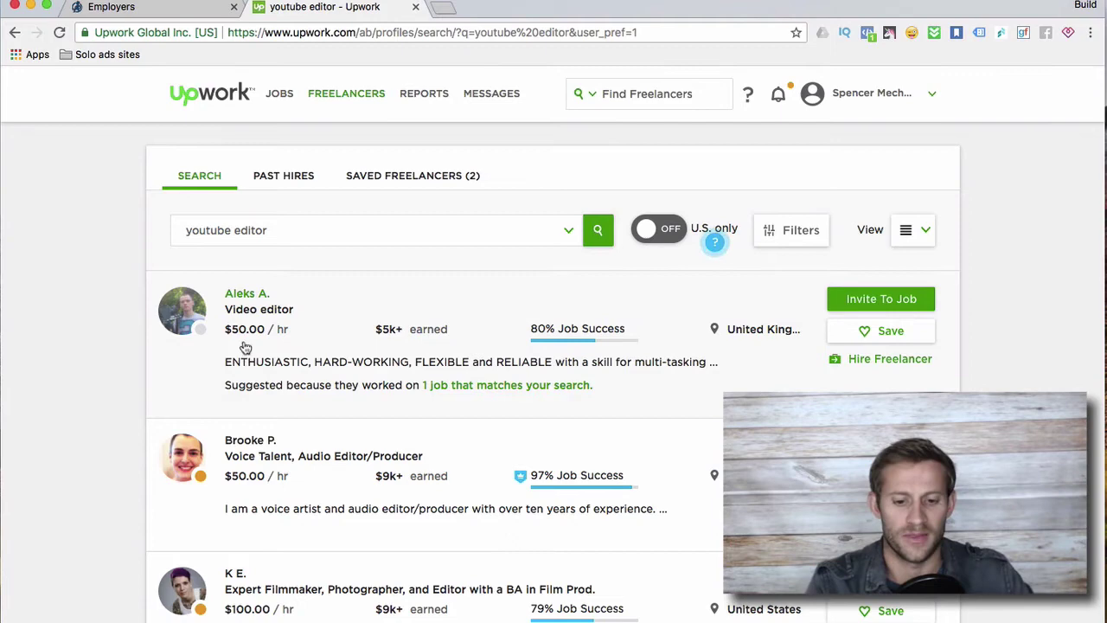
Review the youtube editor results and the second freelancer's jobs and hours breakdown
mouse_move(445, 339)
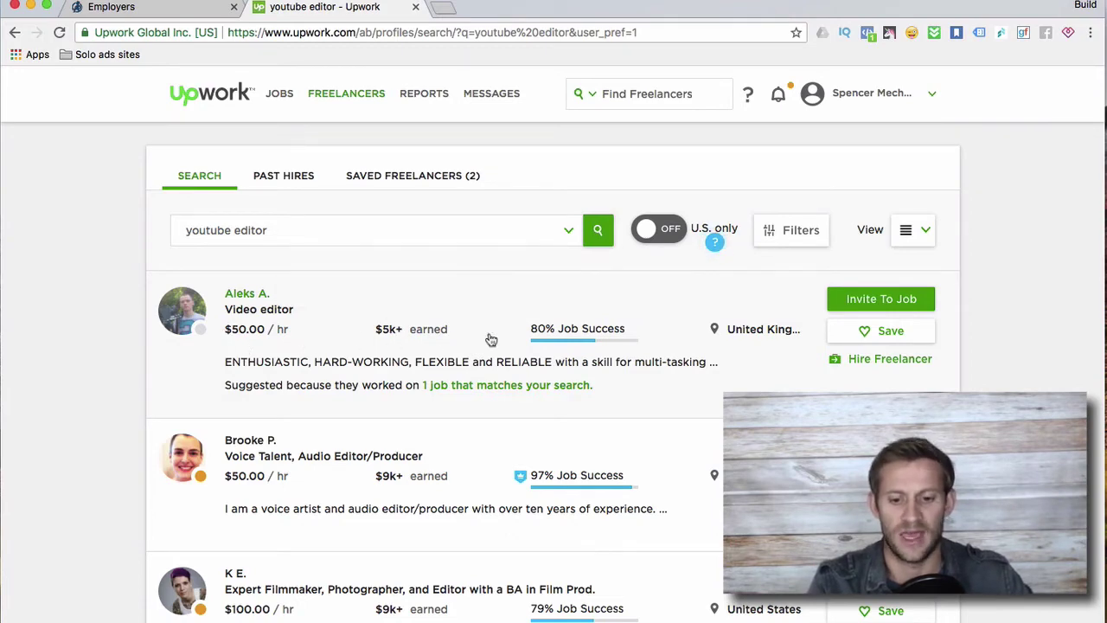
scroll(545, 339, down, 1)
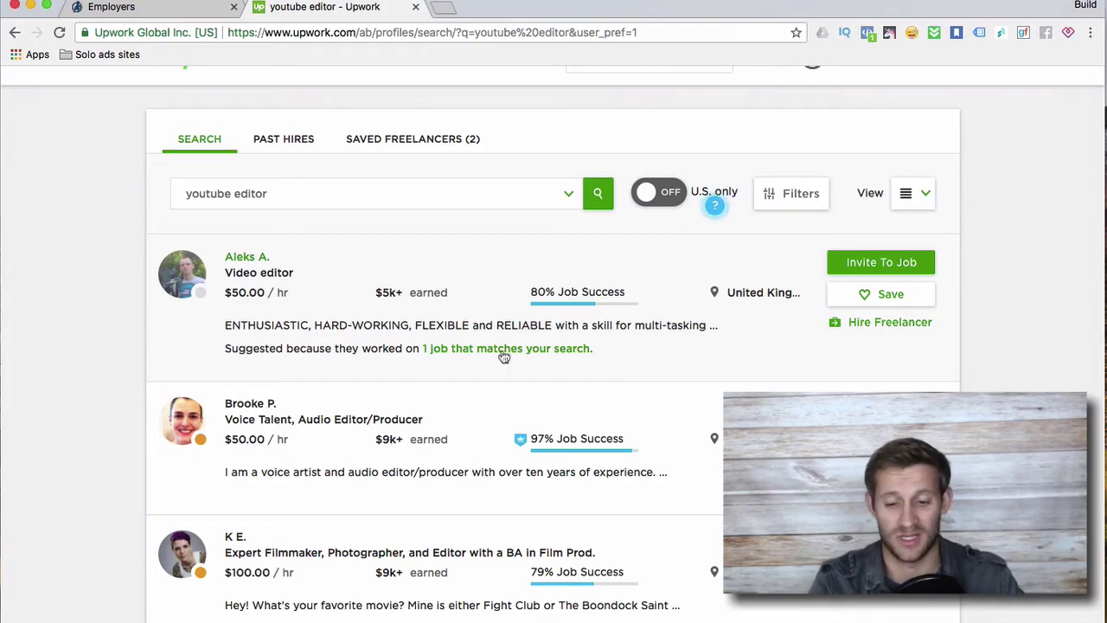
scroll(505, 357, down, 2)
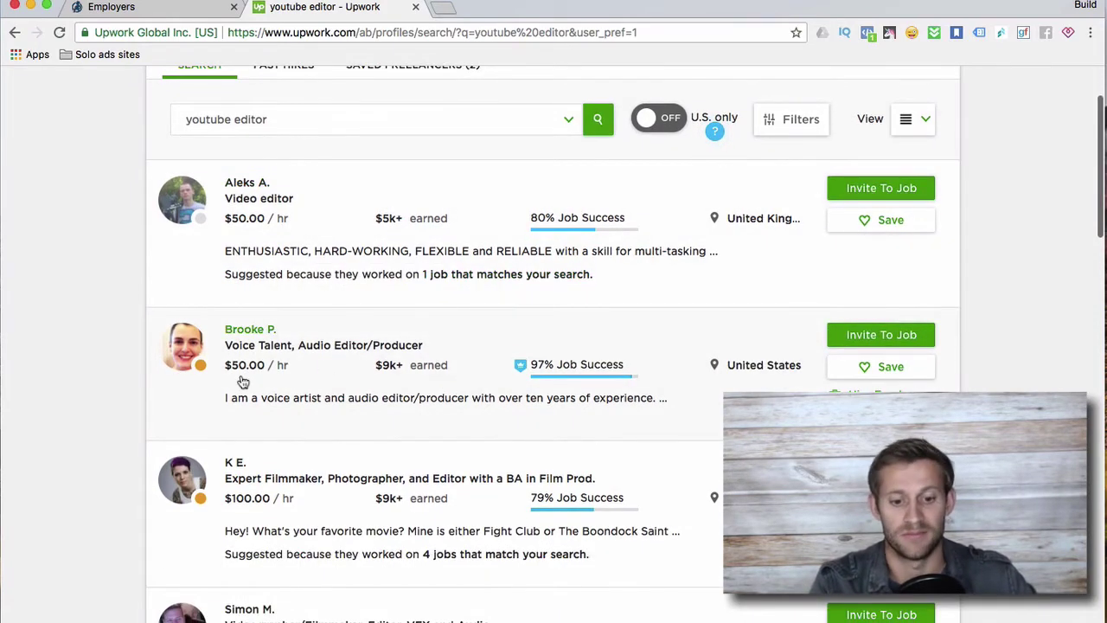
click(405, 365)
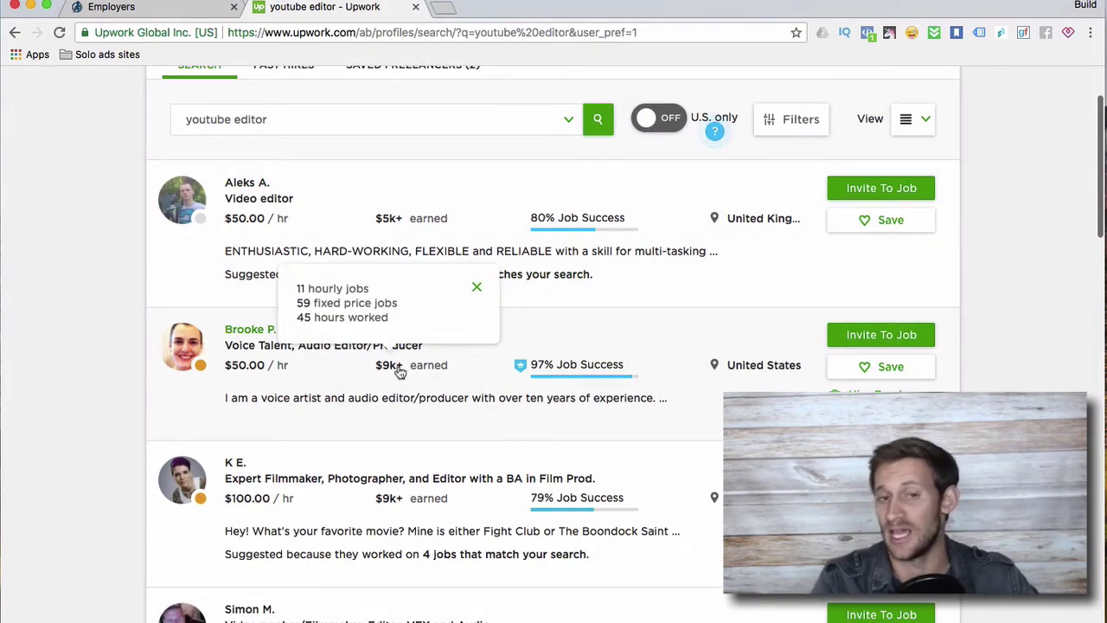
click(510, 431)
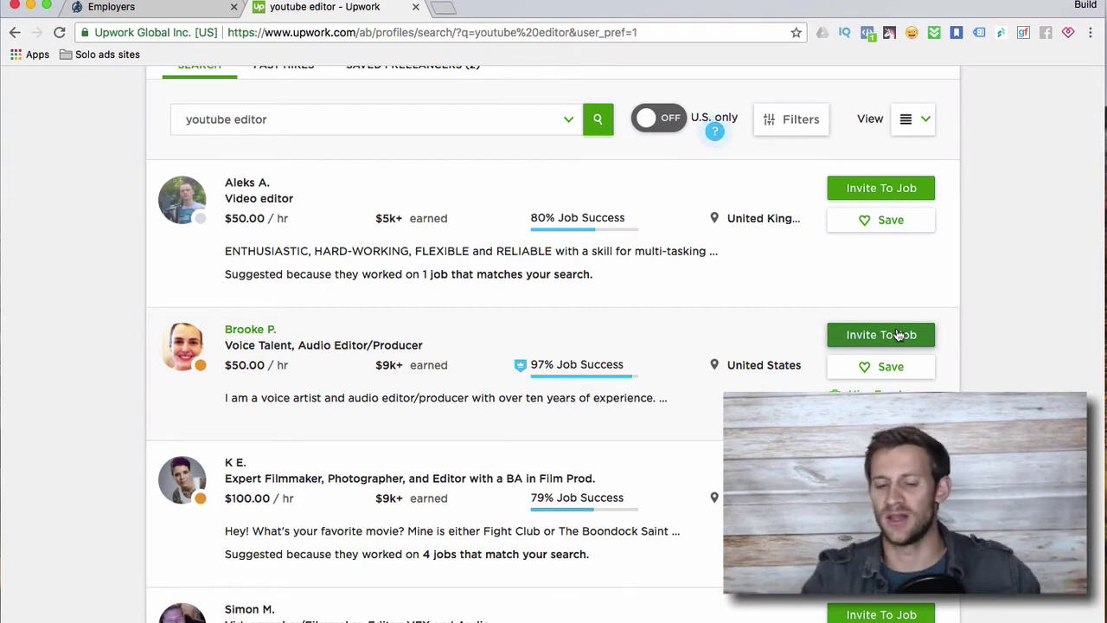
scroll(742, 344, up, 3)
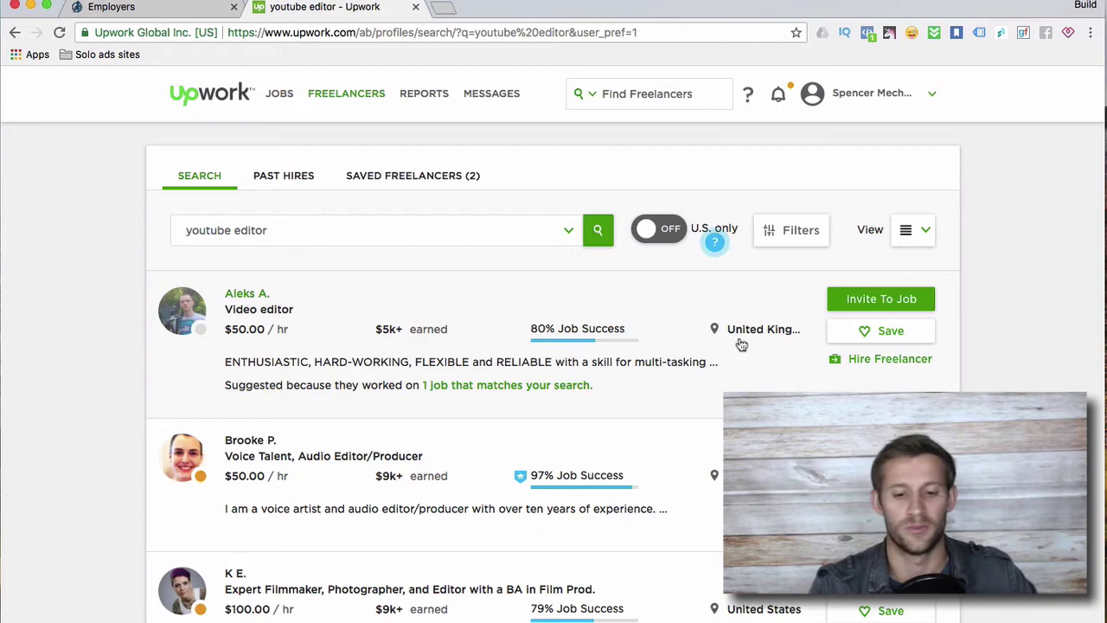
Close the Upwork tab and look over the OnlineJobs.ph My Account page with 'Awesome VA Needed'
click(416, 7)
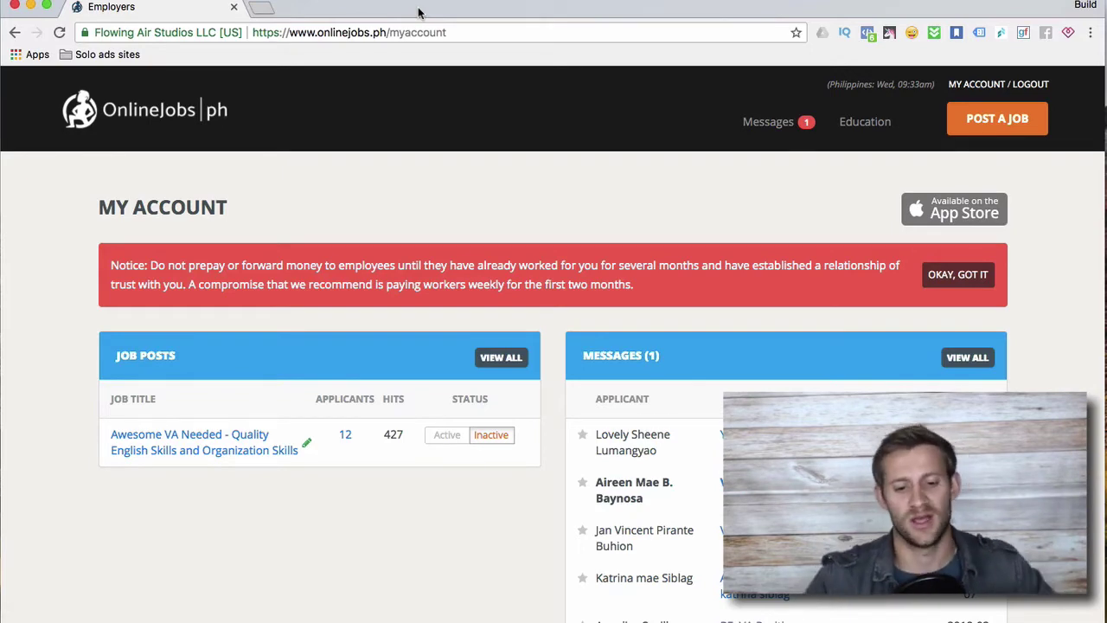
scroll(408, 227, down, 1)
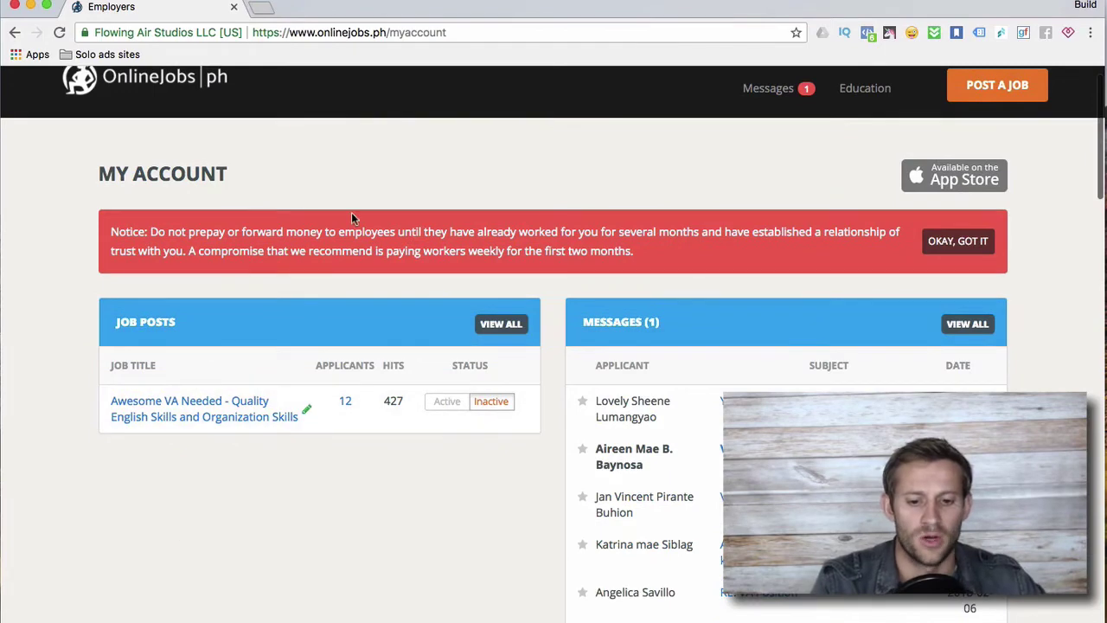
scroll(352, 212, up, 2)
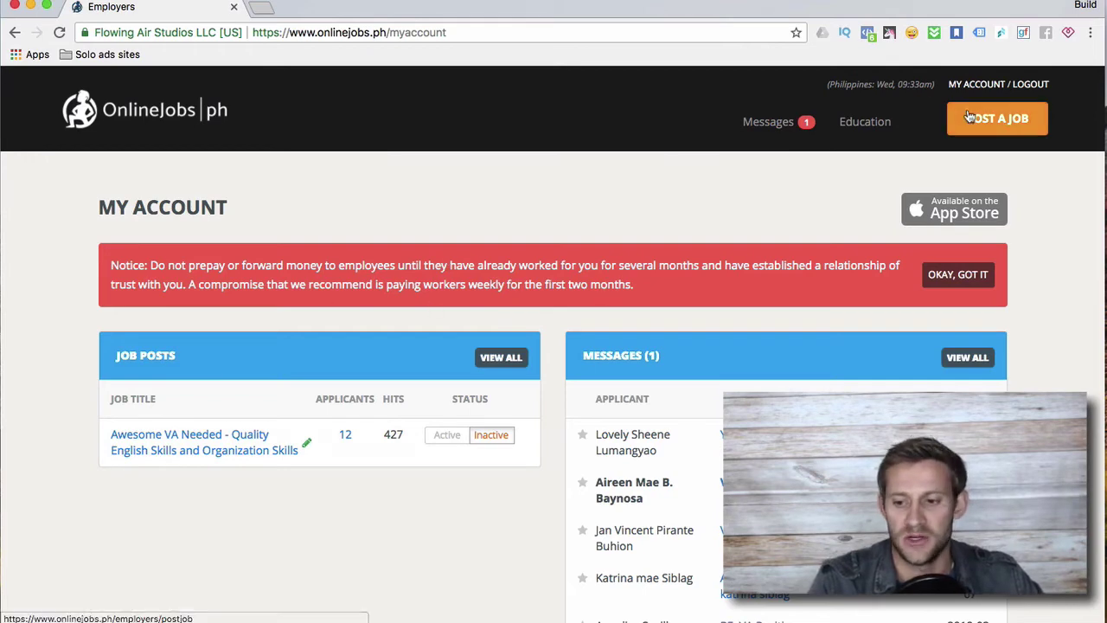
Start a new job post with the description 'In your subject line upon applying, start with "love it".'
click(998, 119)
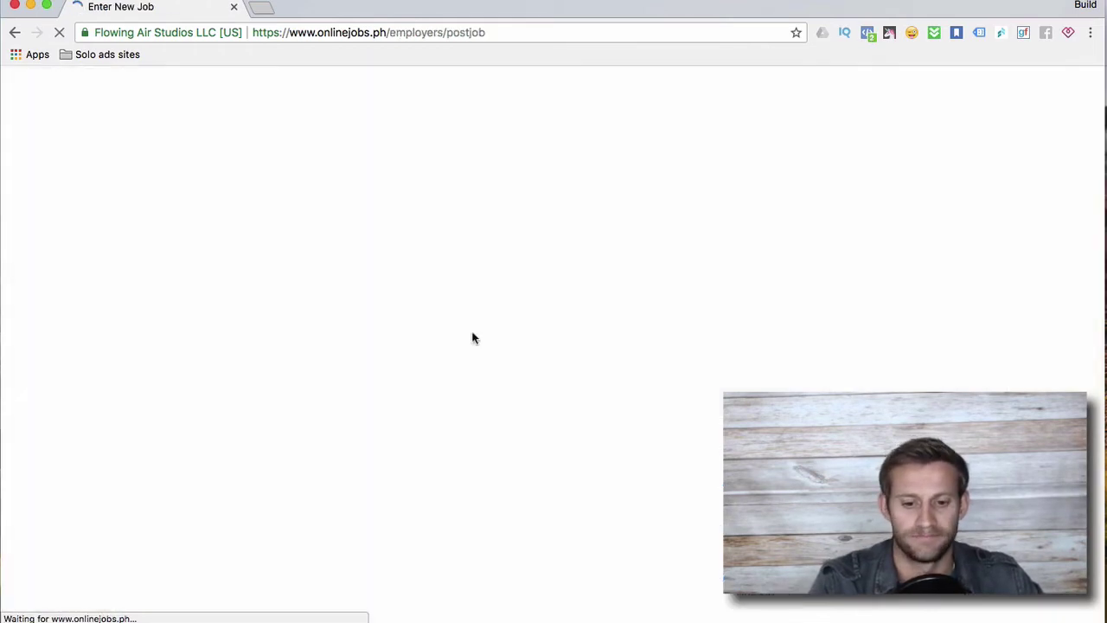
scroll(472, 331, down, 1)
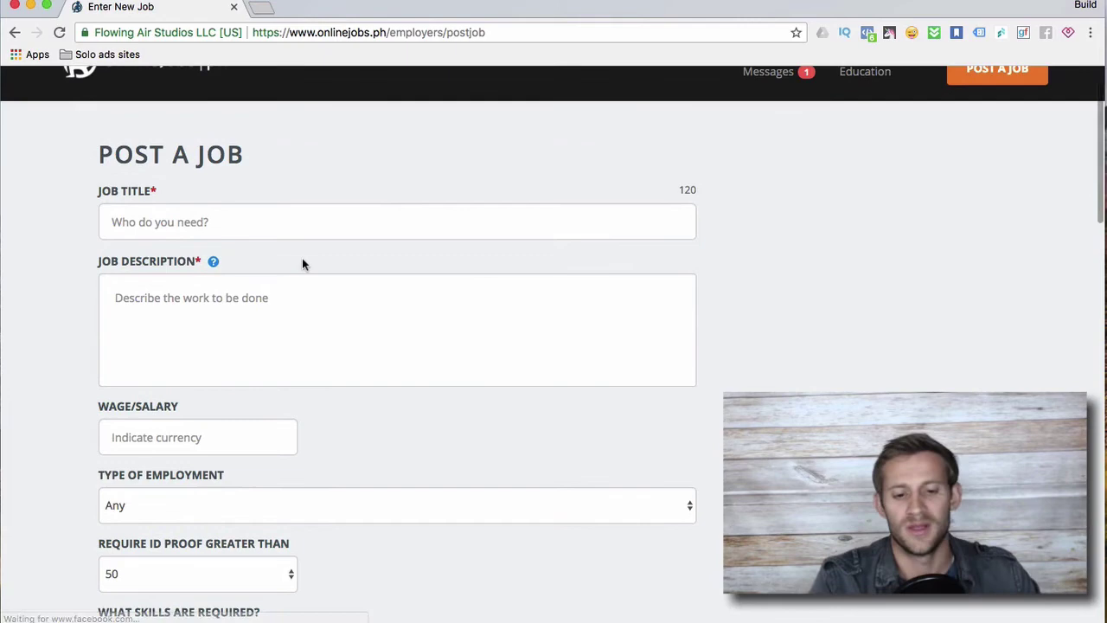
click(215, 212)
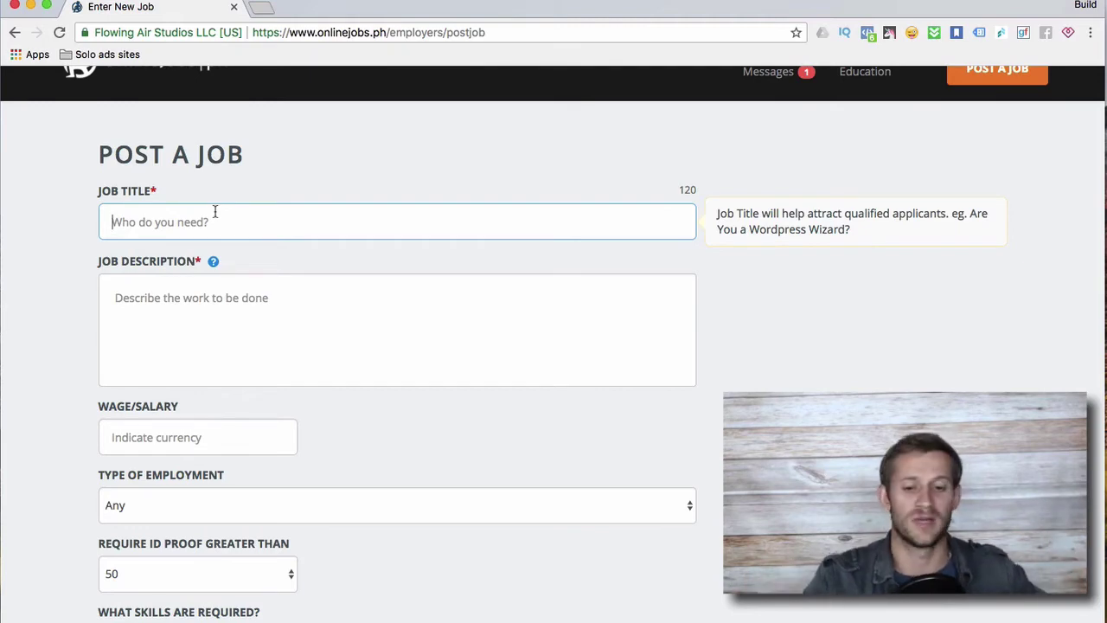
click(186, 303)
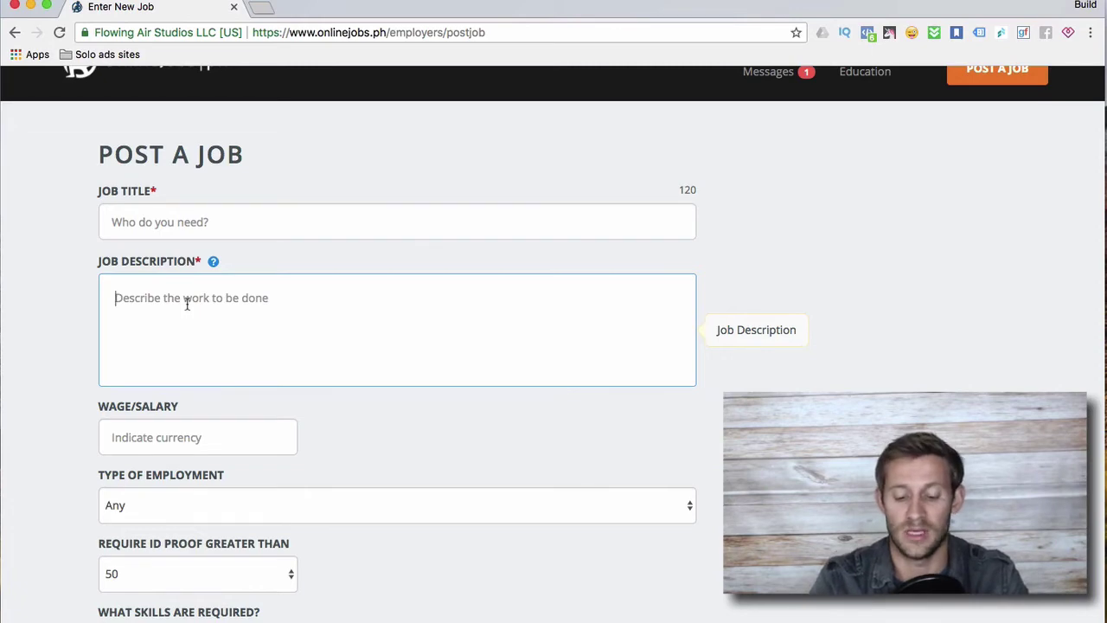
text(In your subject line)
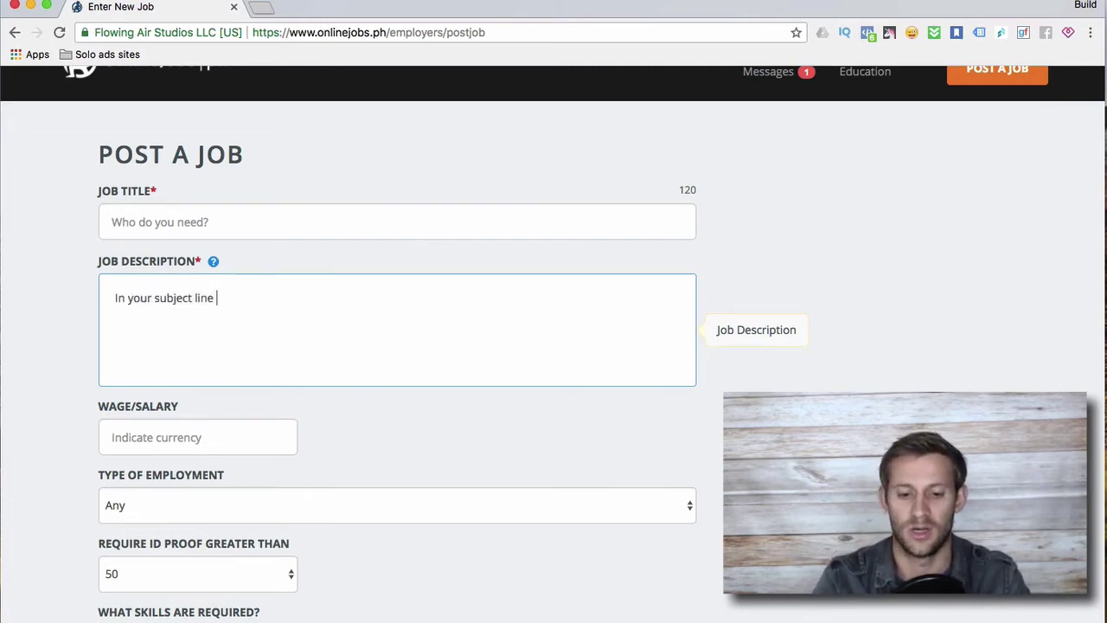
text( upon applying, s)
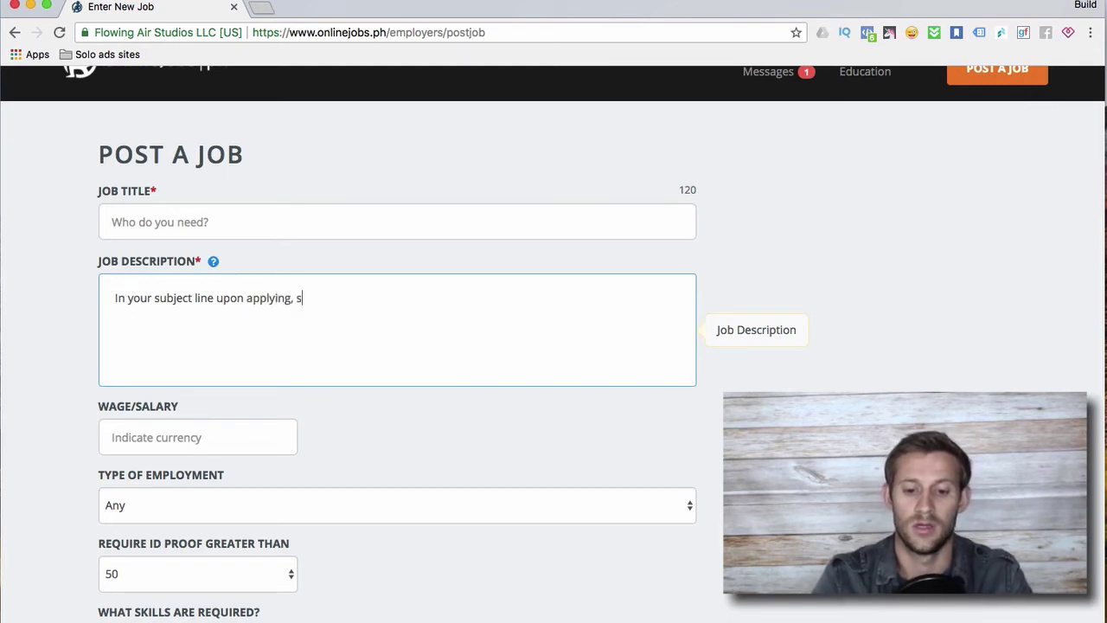
key(BackSpace)
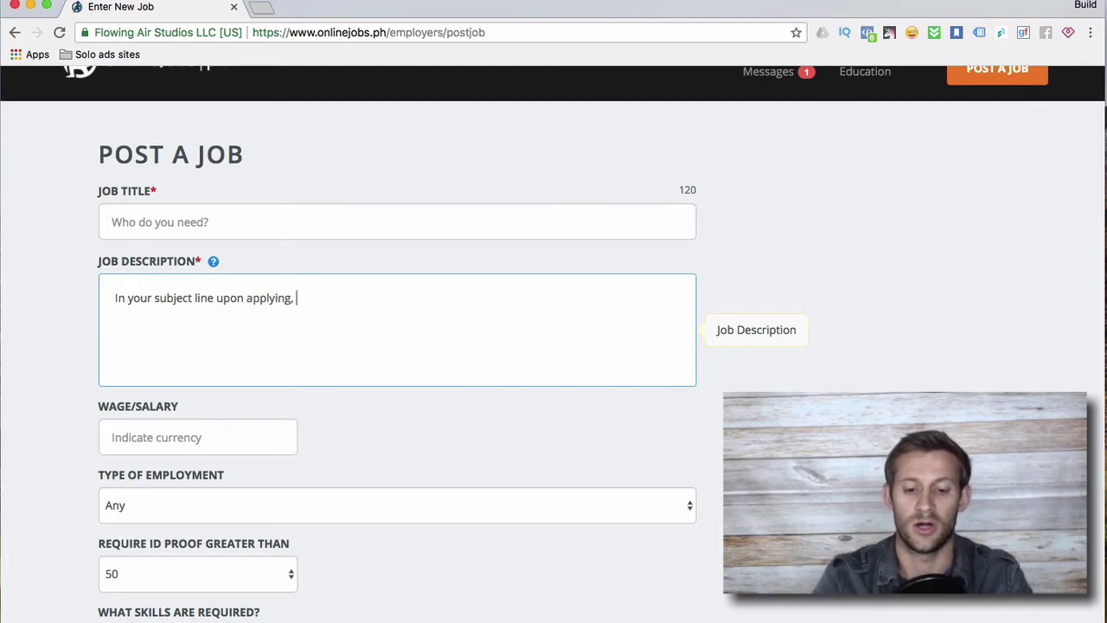
text(start with ")
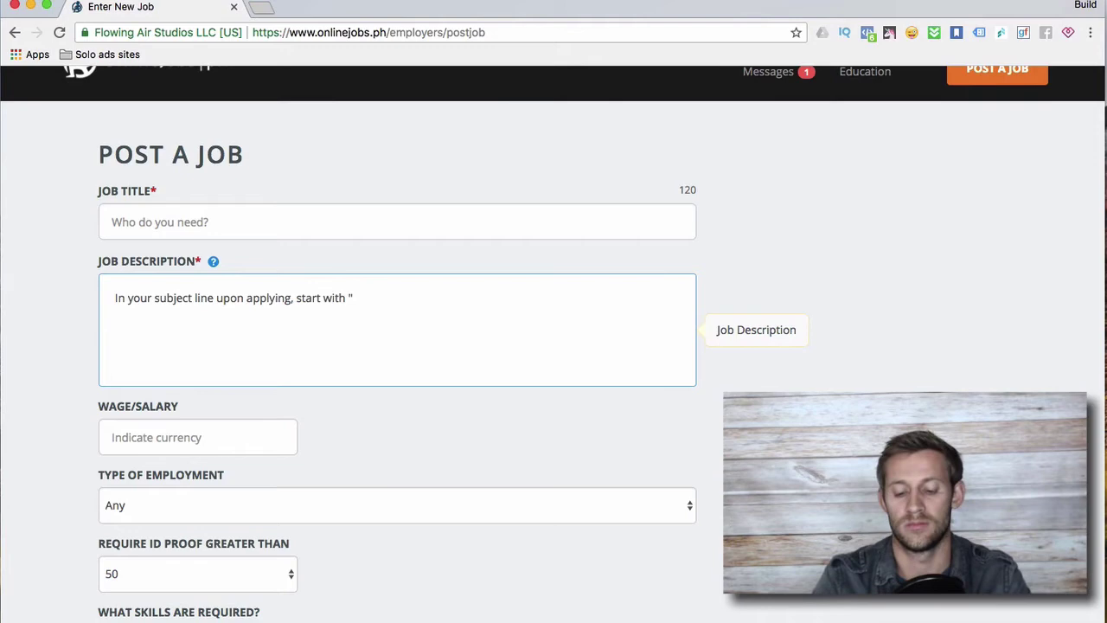
text(love it".)
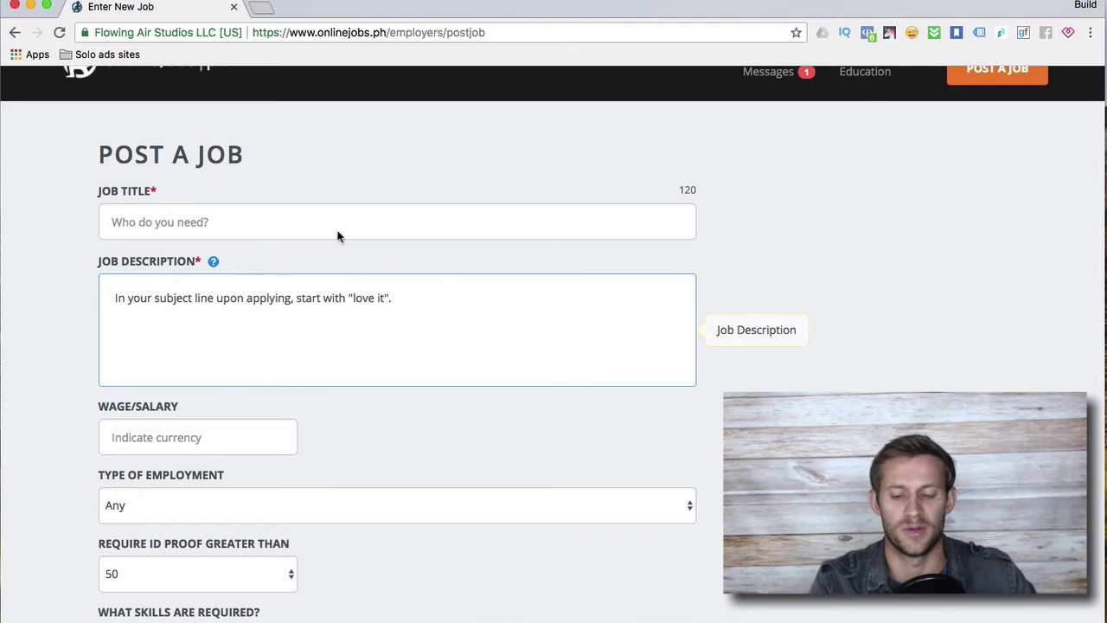
Enter 400/month USD as the job's wage/salary
scroll(497, 252, up, 2)
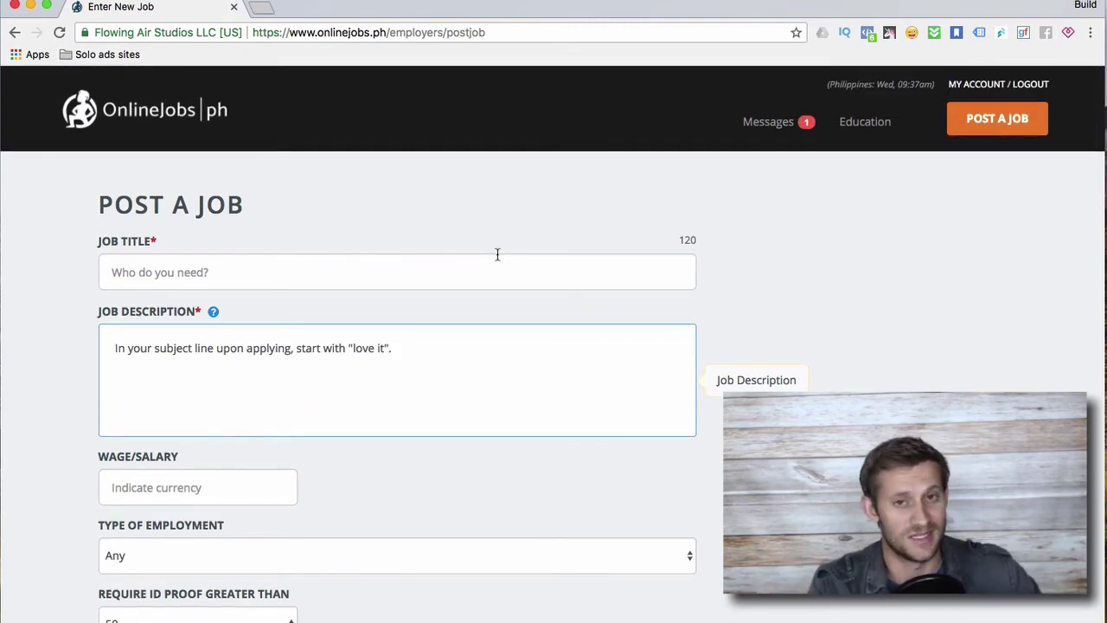
scroll(497, 254, down, 5)
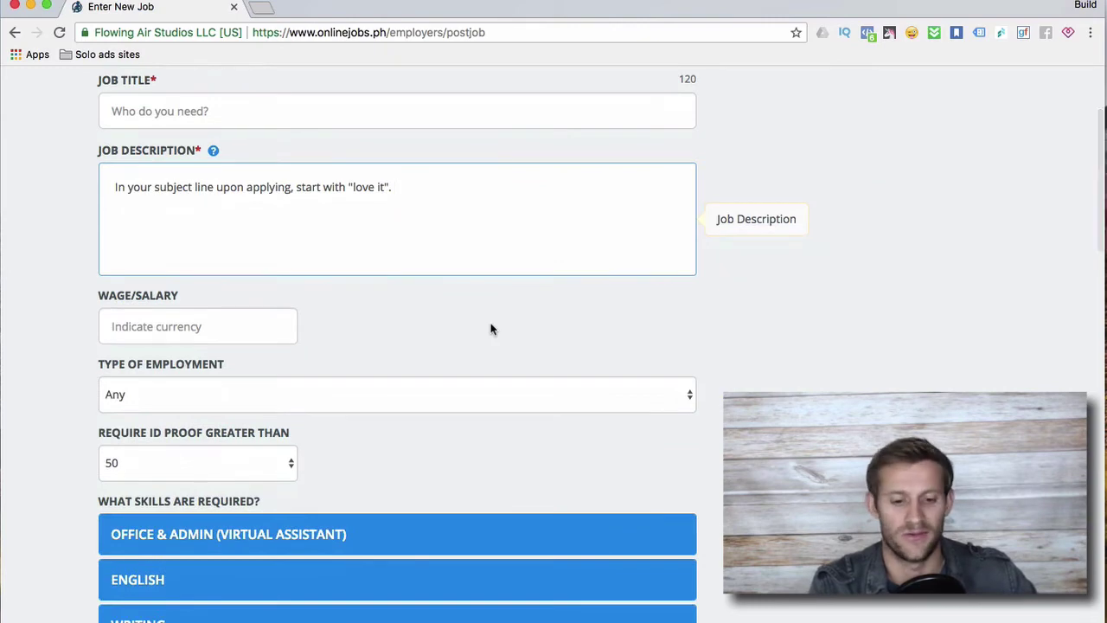
click(265, 337)
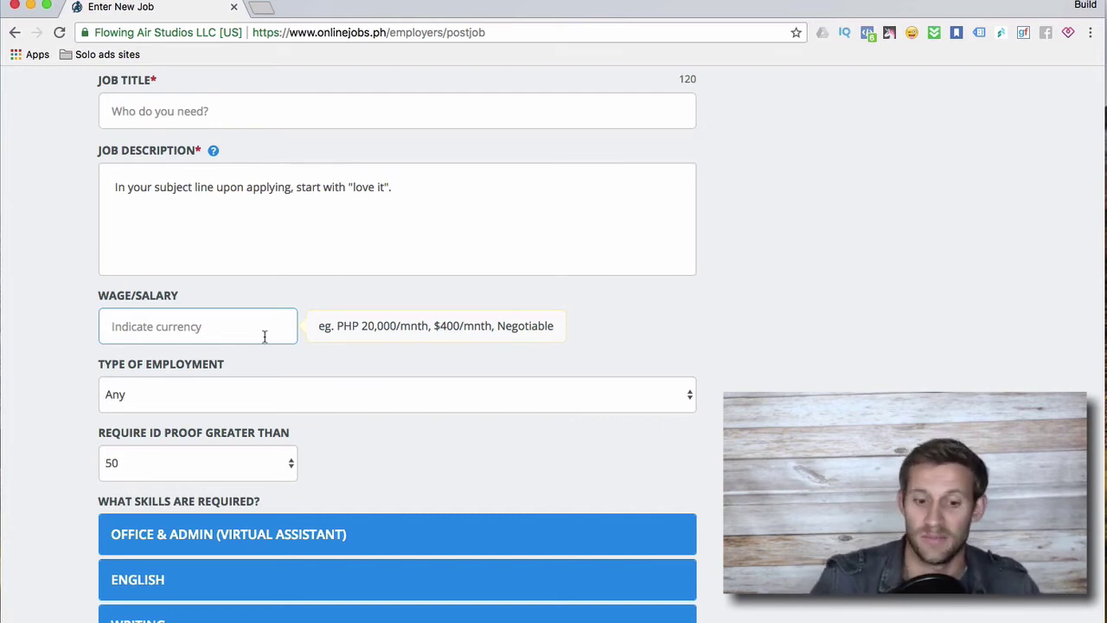
scroll(345, 351, down, 2)
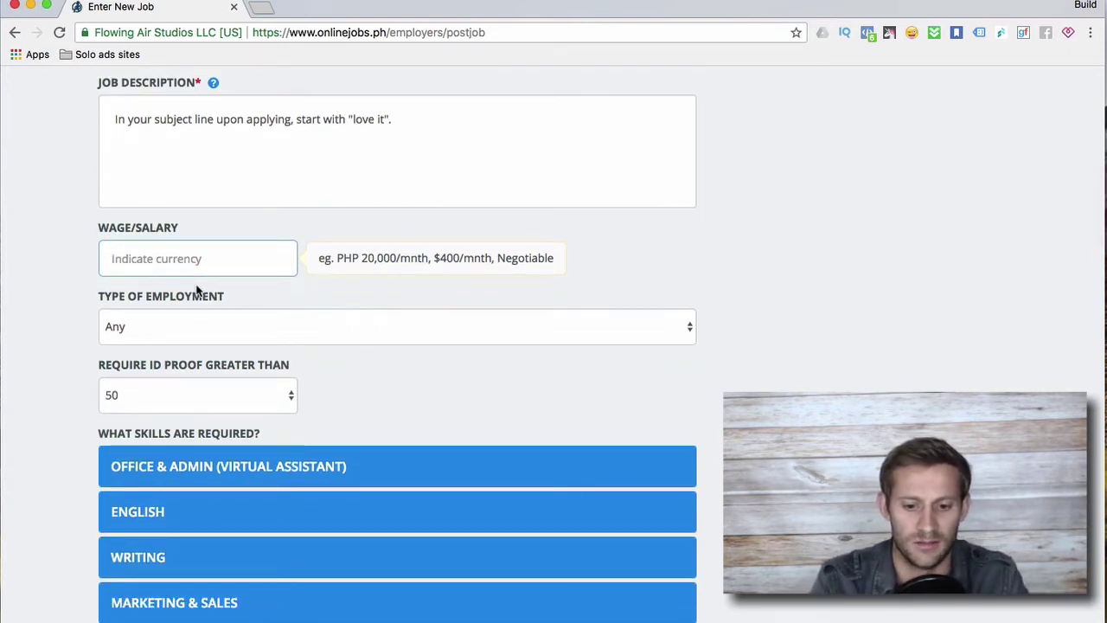
text(400)
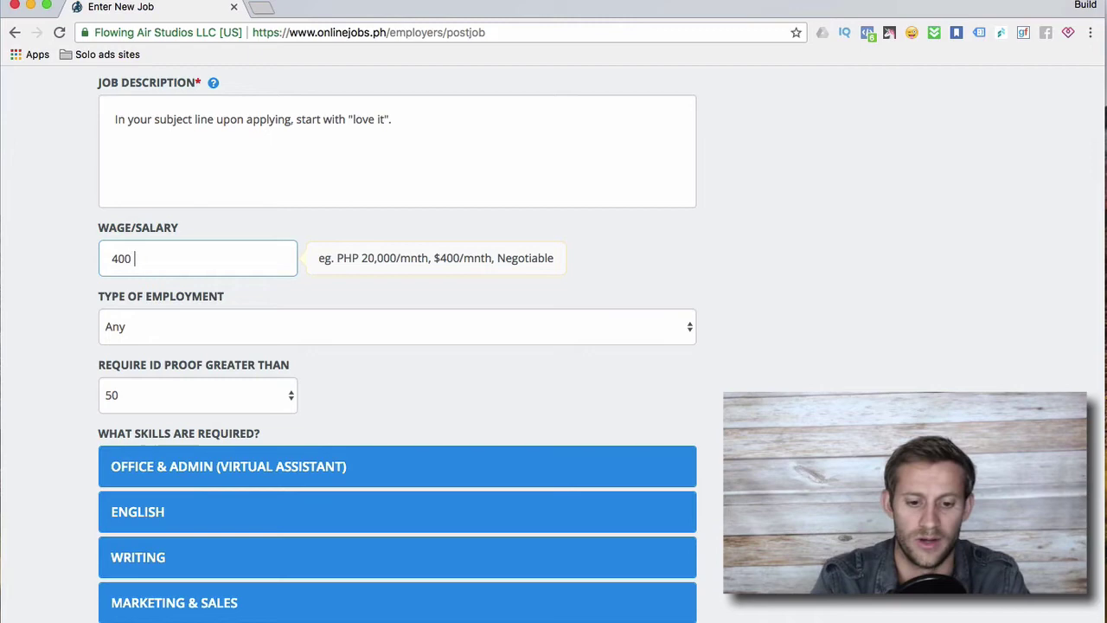
text(/mont)
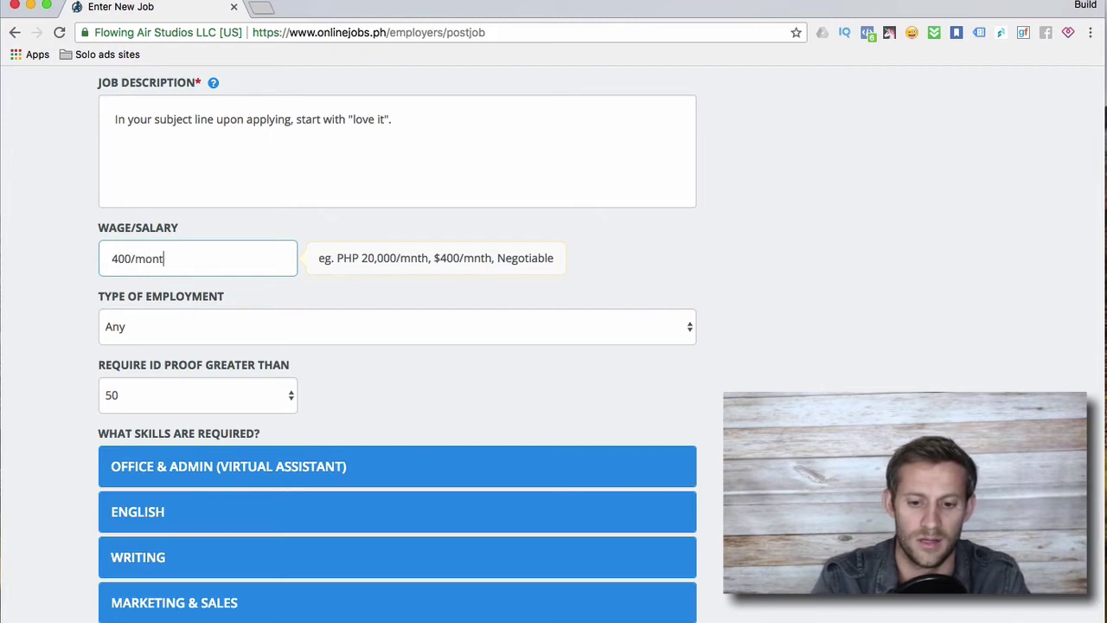
text(h USD)
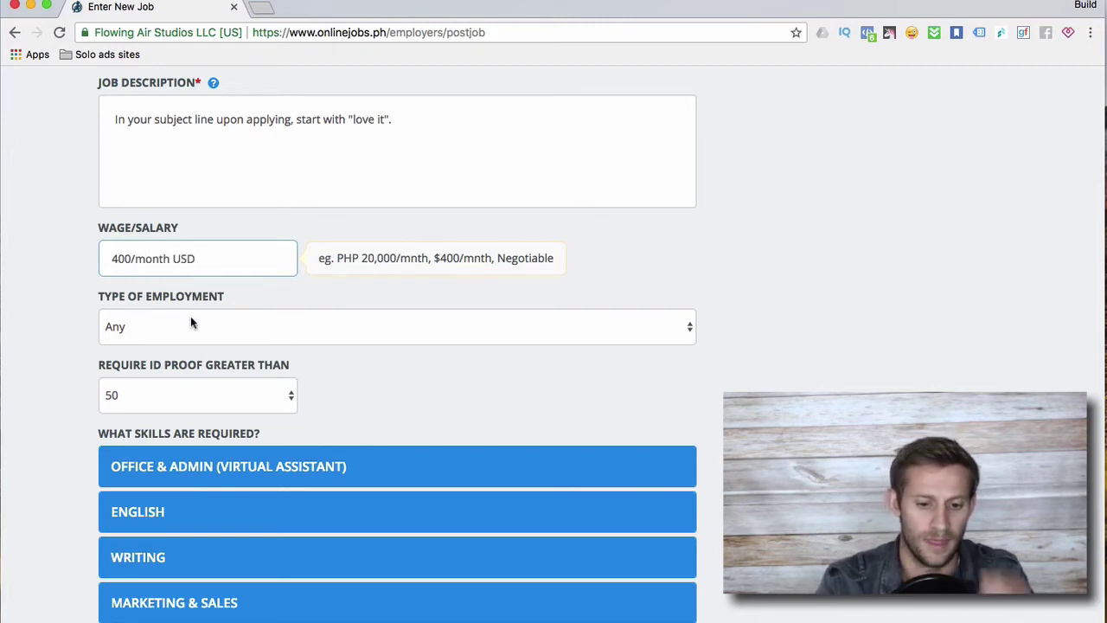
Set the type of employment to Part Time and review the skills list
click(190, 325)
click(198, 356)
scroll(276, 366, down, 2)
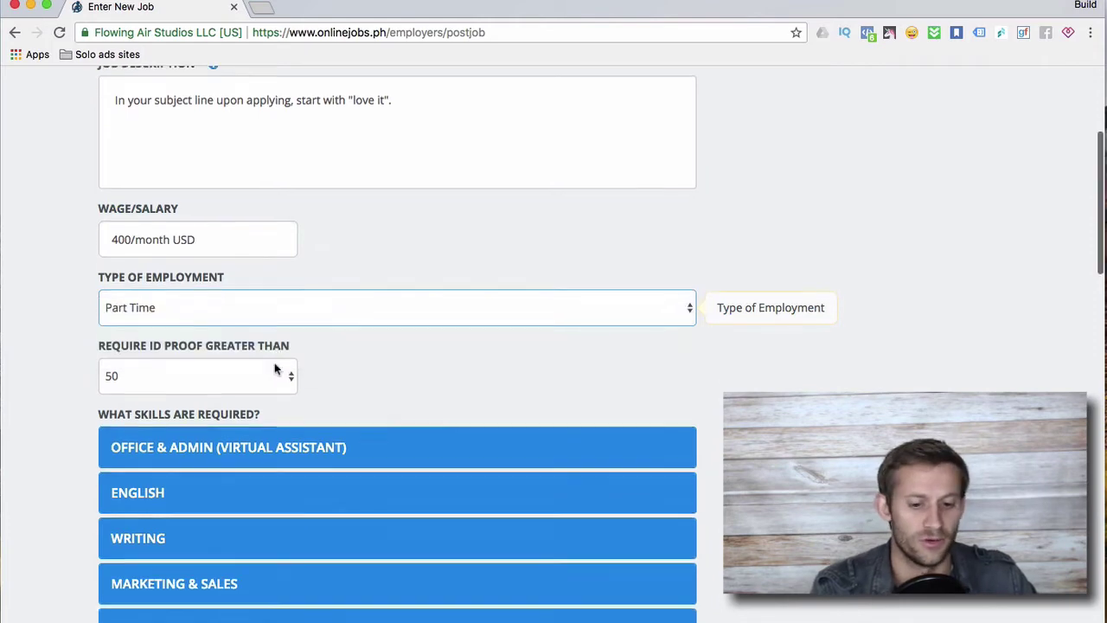
scroll(216, 338, down, 2)
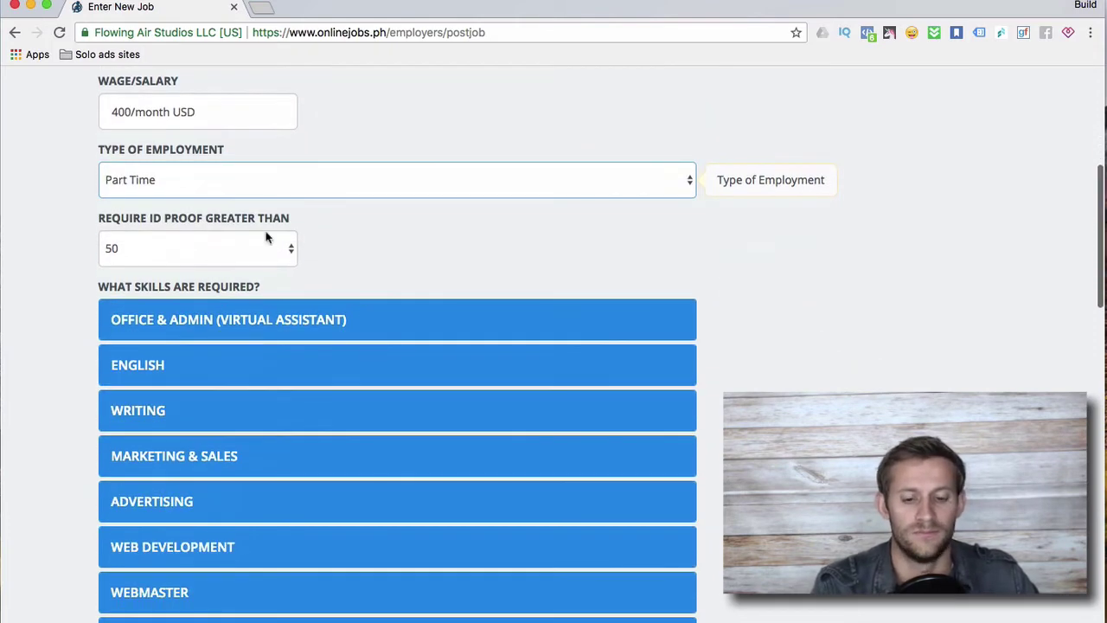
scroll(272, 254, down, 1)
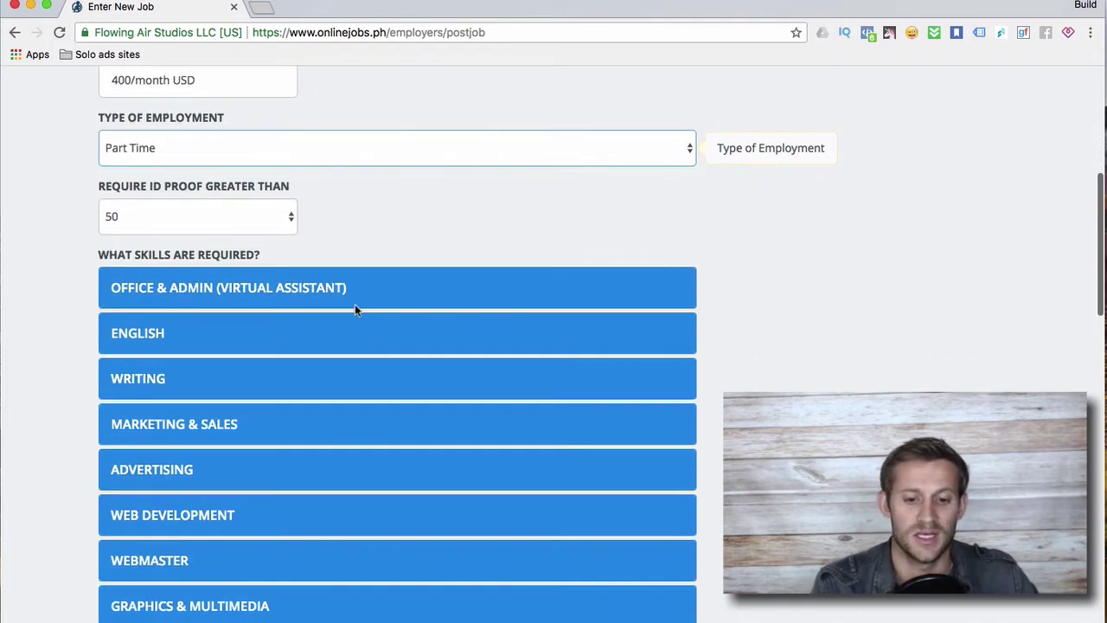
scroll(346, 316, down, 8)
scroll(299, 260, down, 8)
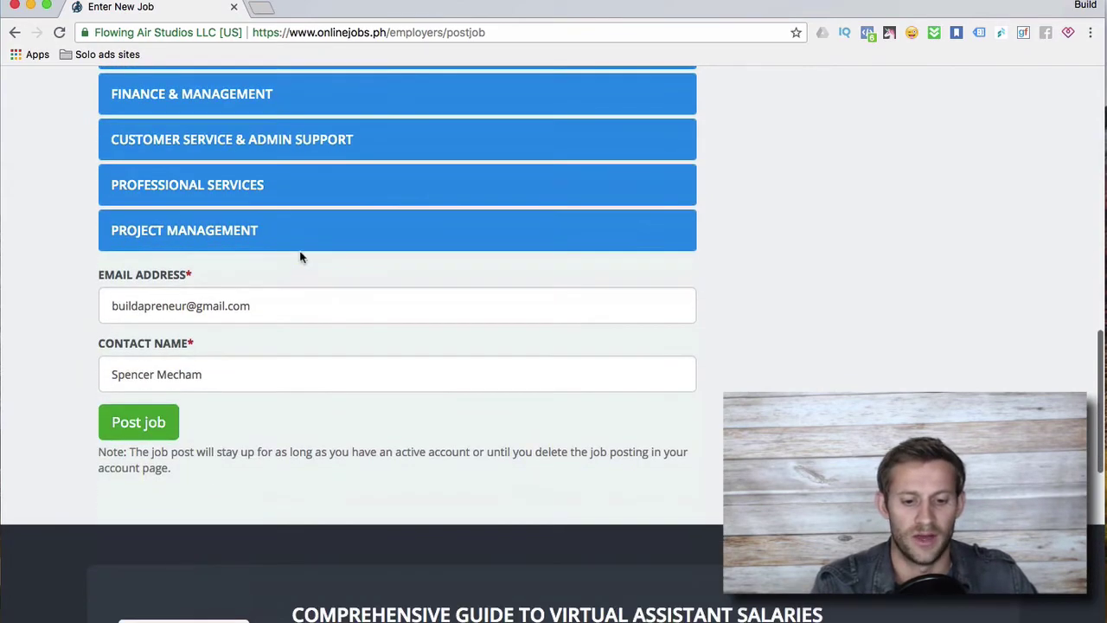
scroll(301, 256, up, 15)
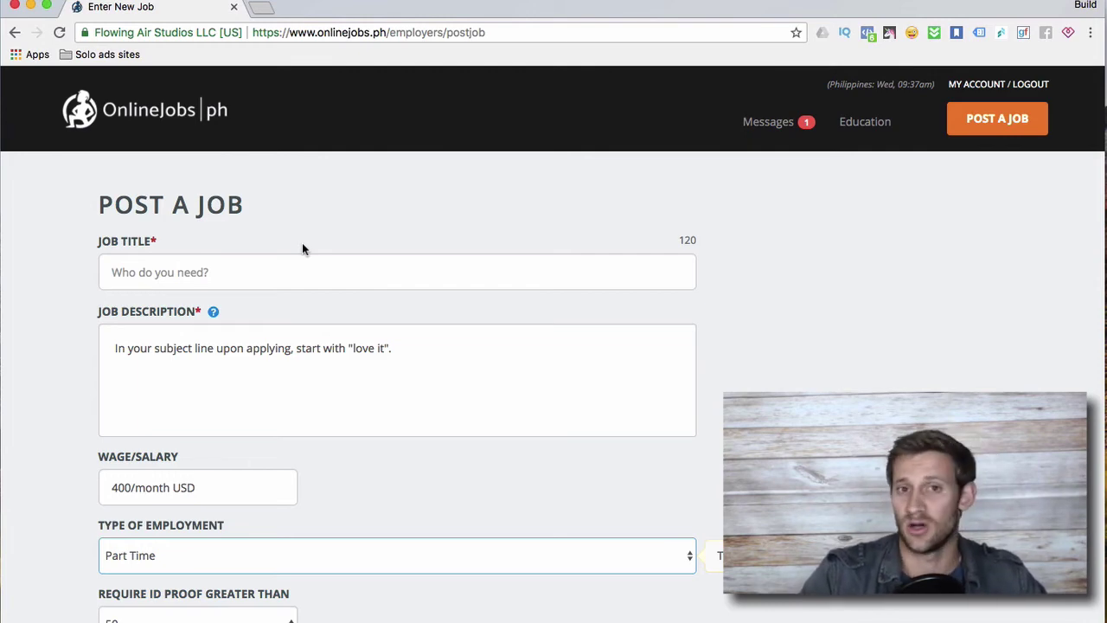
Open the employer Messages inbox showing the applicants' messages
click(769, 130)
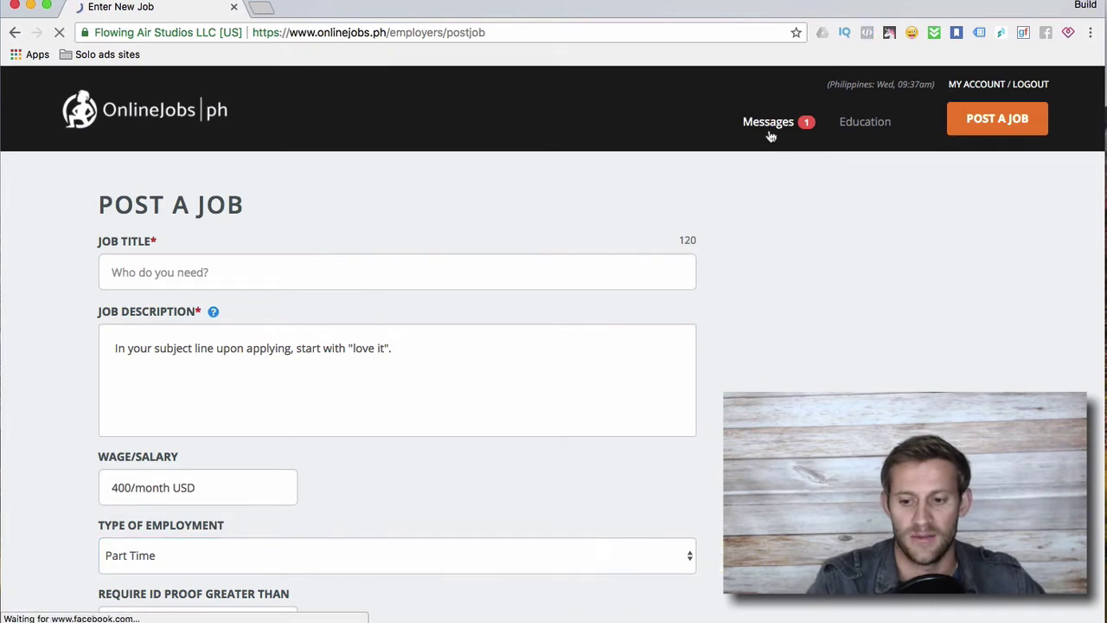
scroll(443, 488, down, 3)
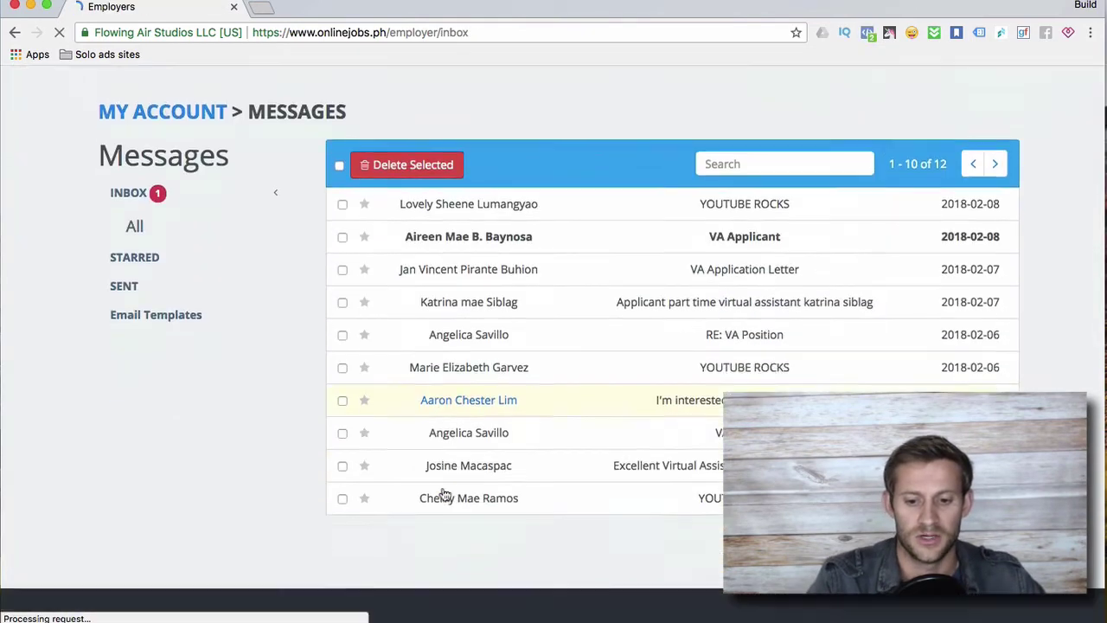